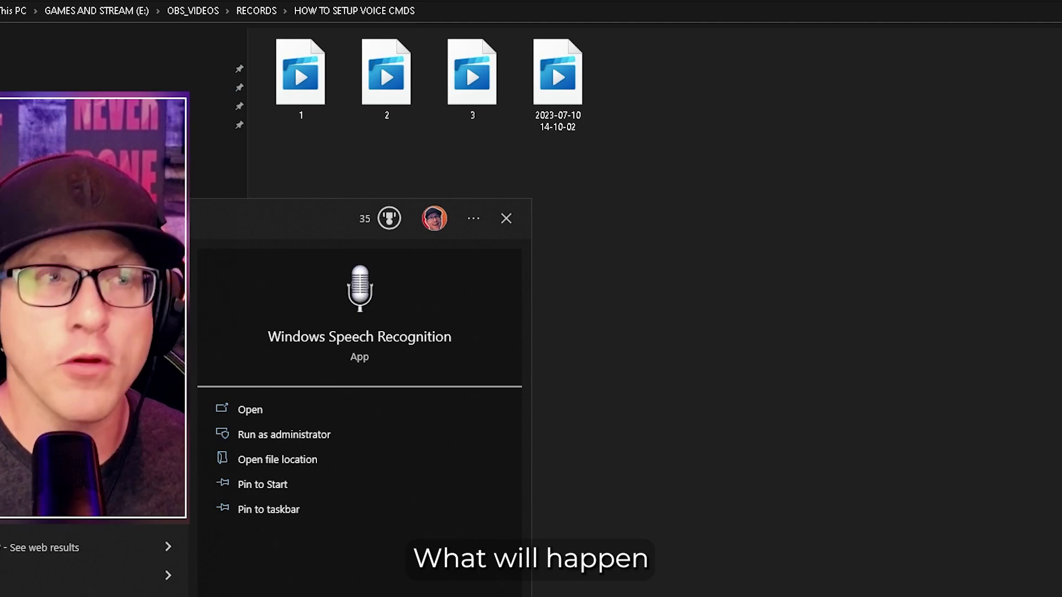
# - Launch Windows Speech Recognition
pyautogui.click(250, 411)
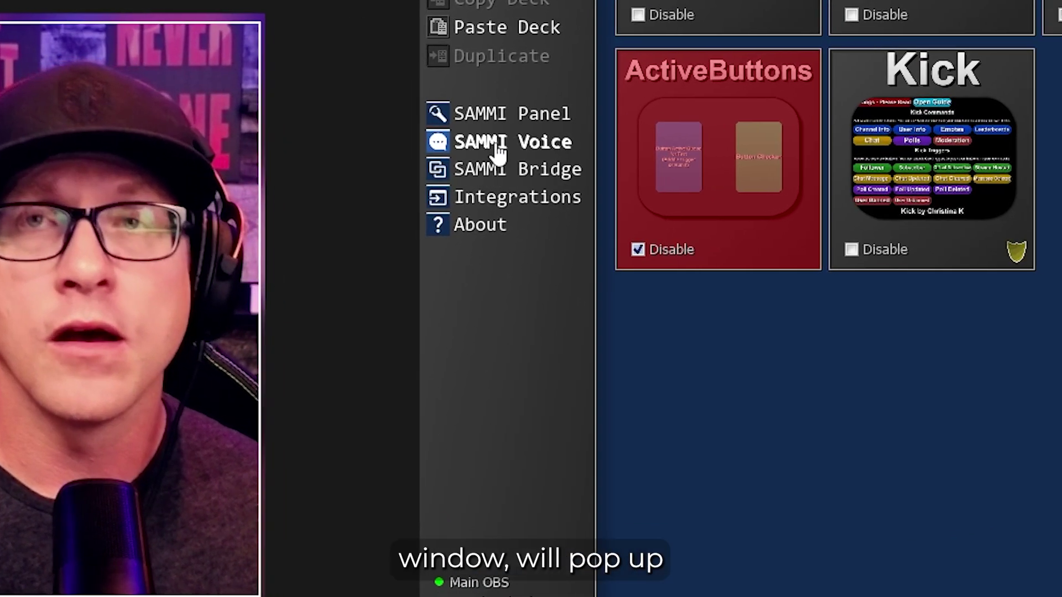
# - Switch to SAMMI Core, open SAMMI Voice and enable Listen on Startup in its settings
pyautogui.click(533, 141)
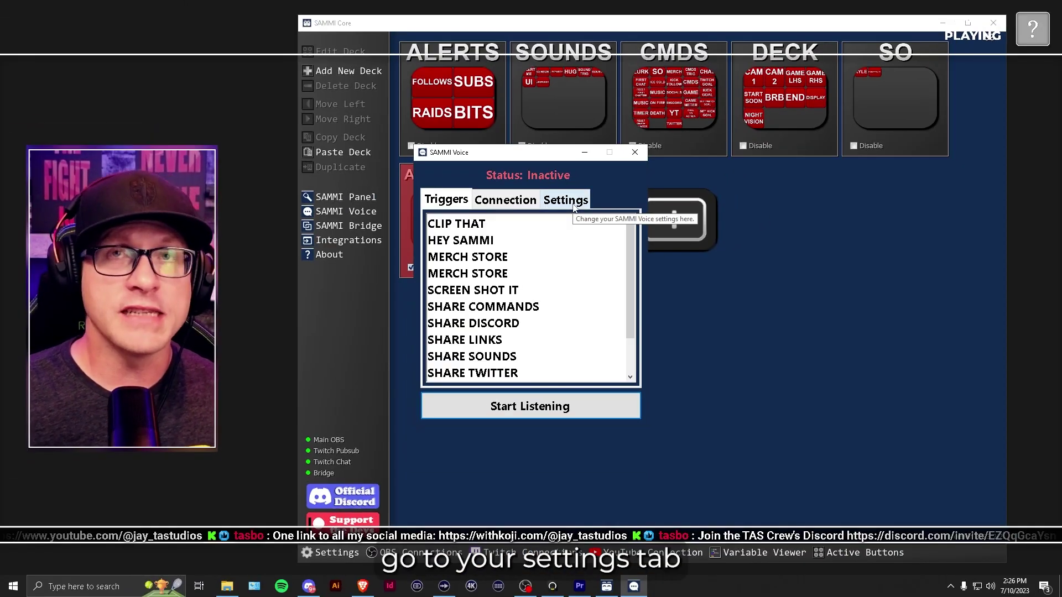
pyautogui.click(565, 200)
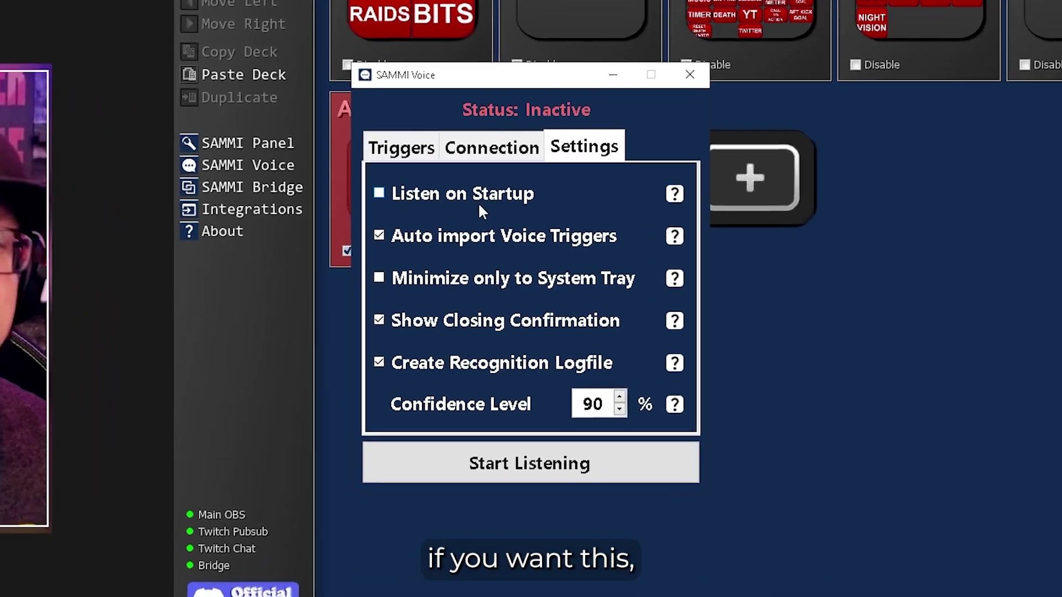
pyautogui.click(378, 193)
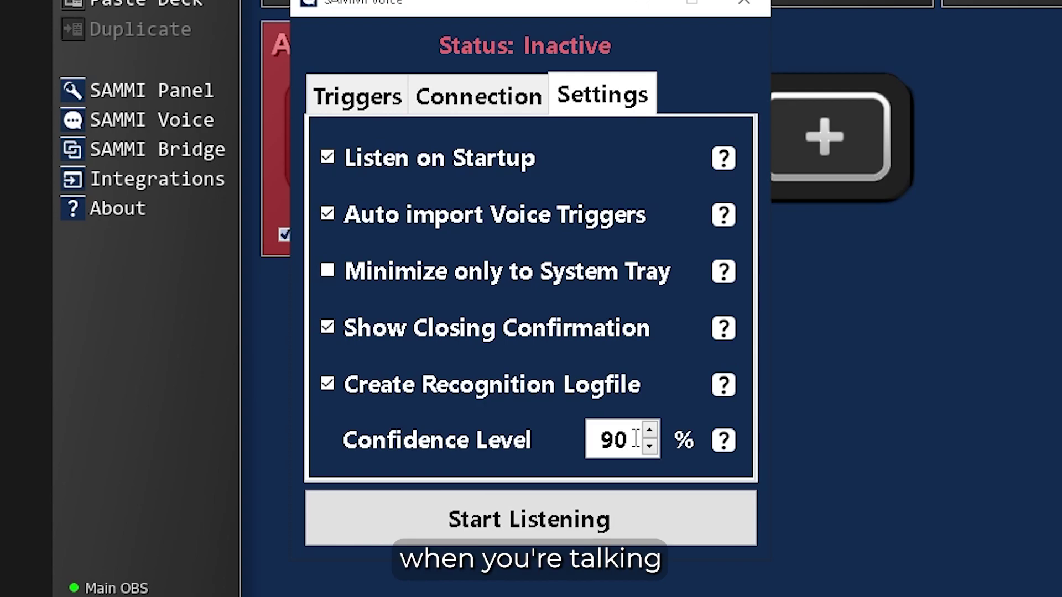
# - Review SAMMI Voice's connection details and password field, and open the SAMMI Core settings for comparison
pyautogui.click(515, 105)
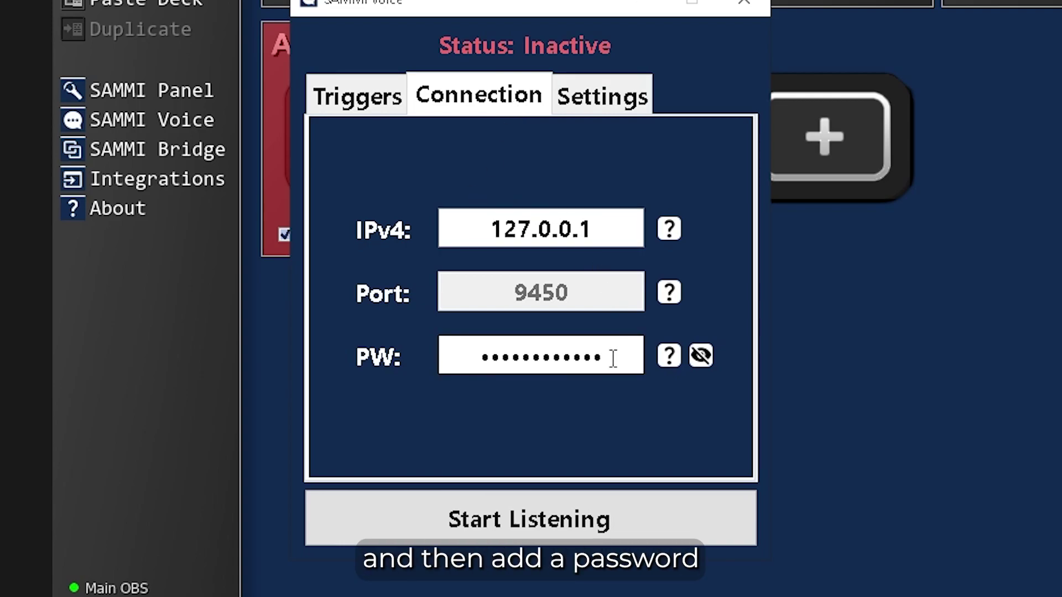
pyautogui.moveTo(613, 359); pyautogui.dragTo(522, 354)
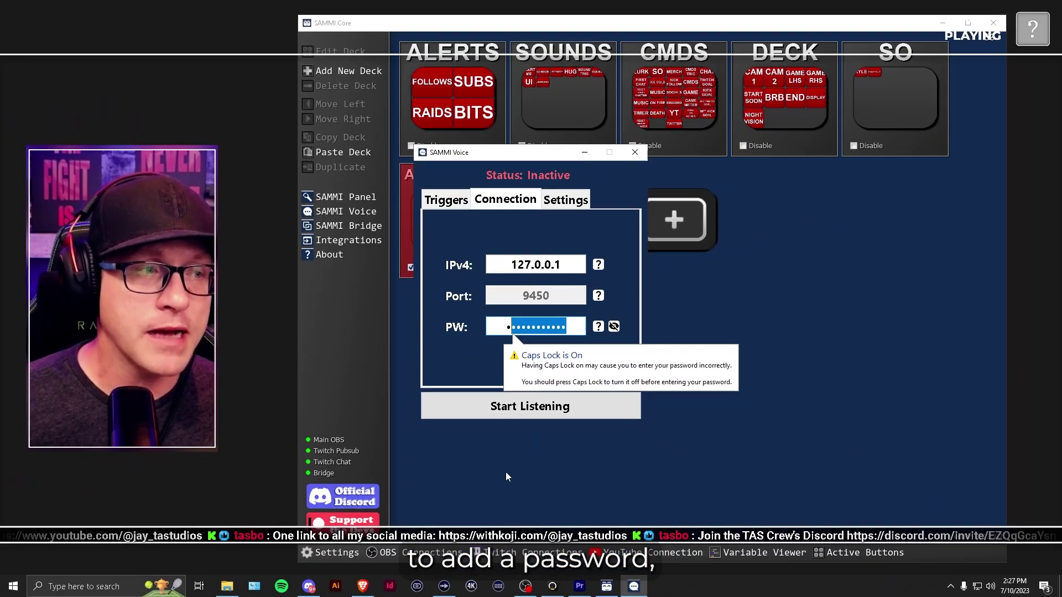
pyautogui.click(508, 477)
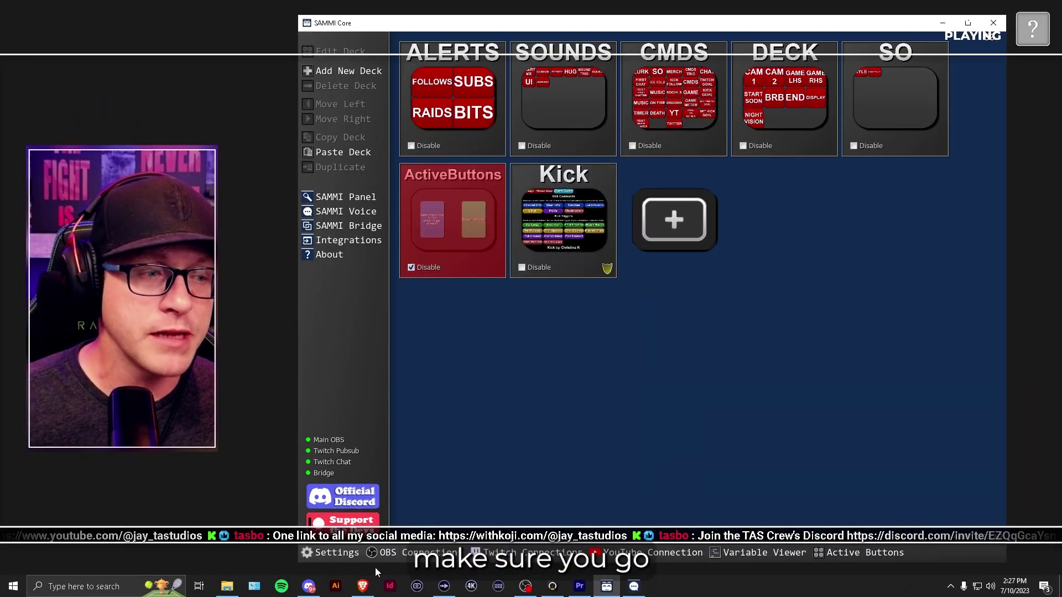
pyautogui.click(339, 553)
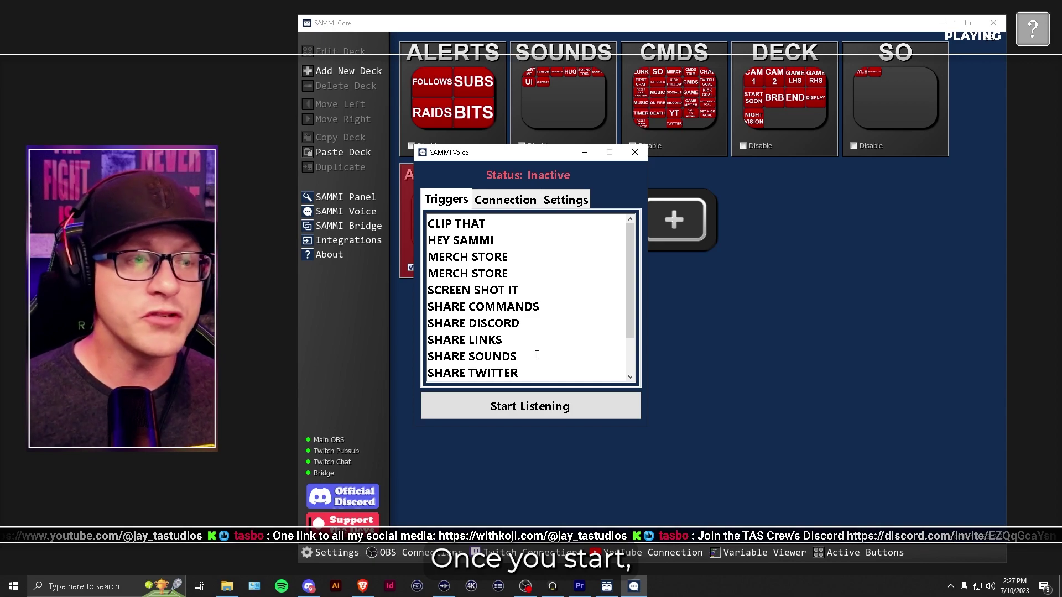
# - Start listening for voice triggers in SAMMI Voice and minimize its window
pyautogui.click(539, 405)
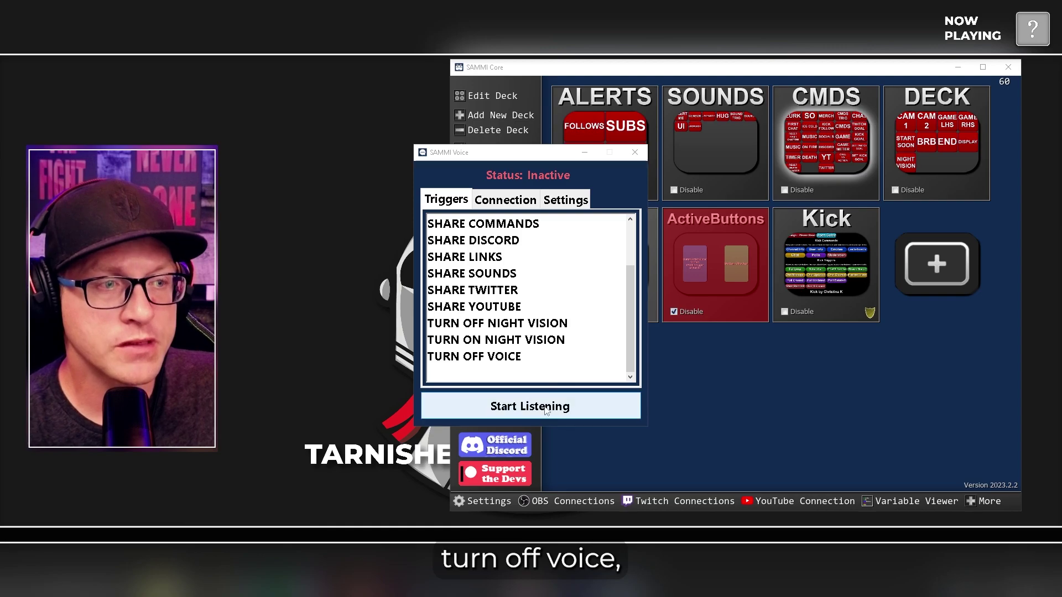
pyautogui.click(543, 408)
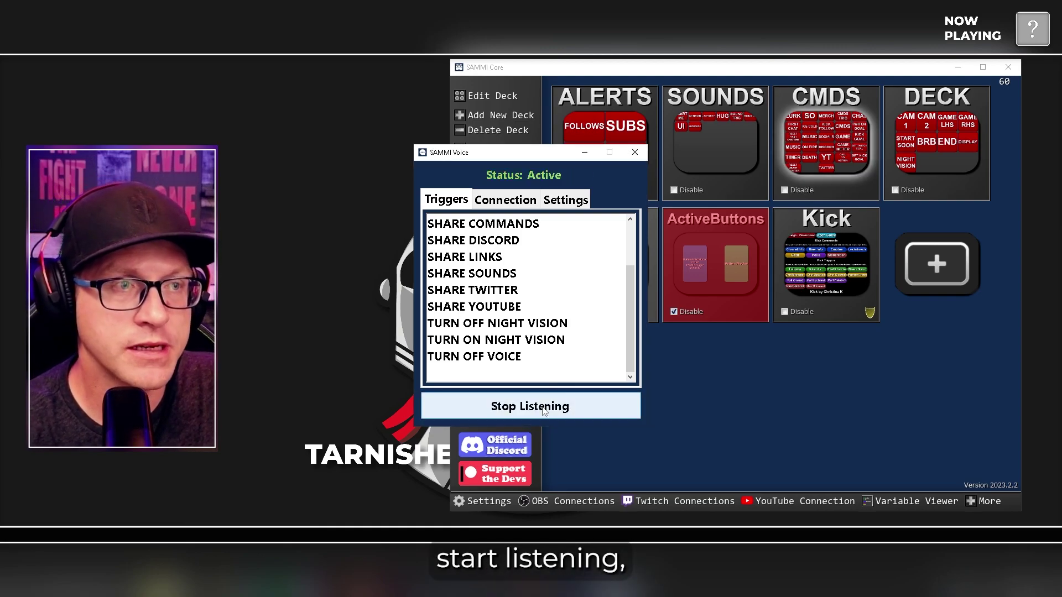
pyautogui.click(578, 154)
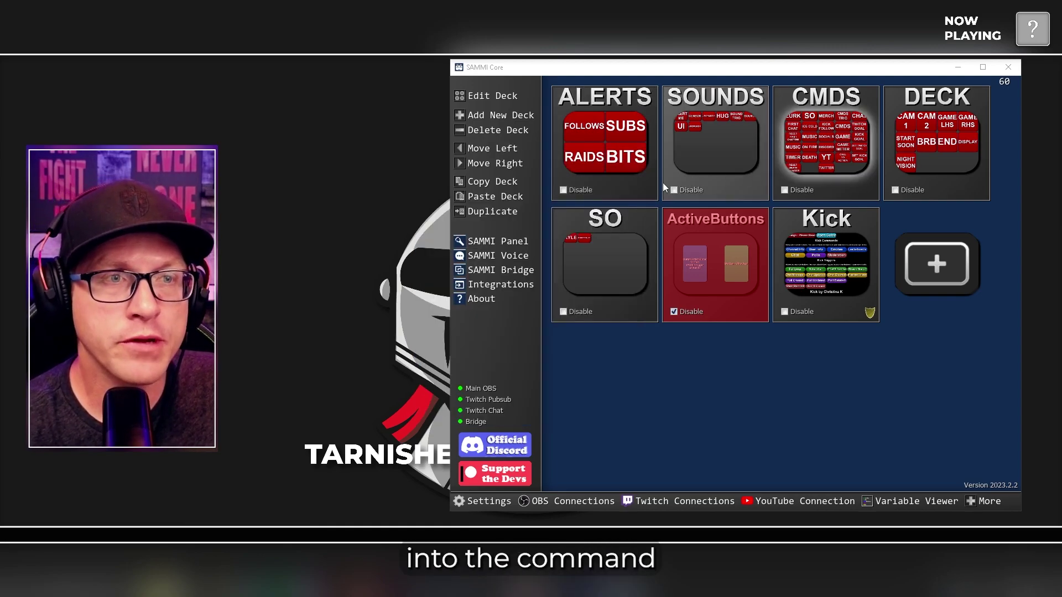
# - Open the CMDS deck for editing and create a button in the empty cell below CALL TO ACTION
pyautogui.doubleClick(856, 180)
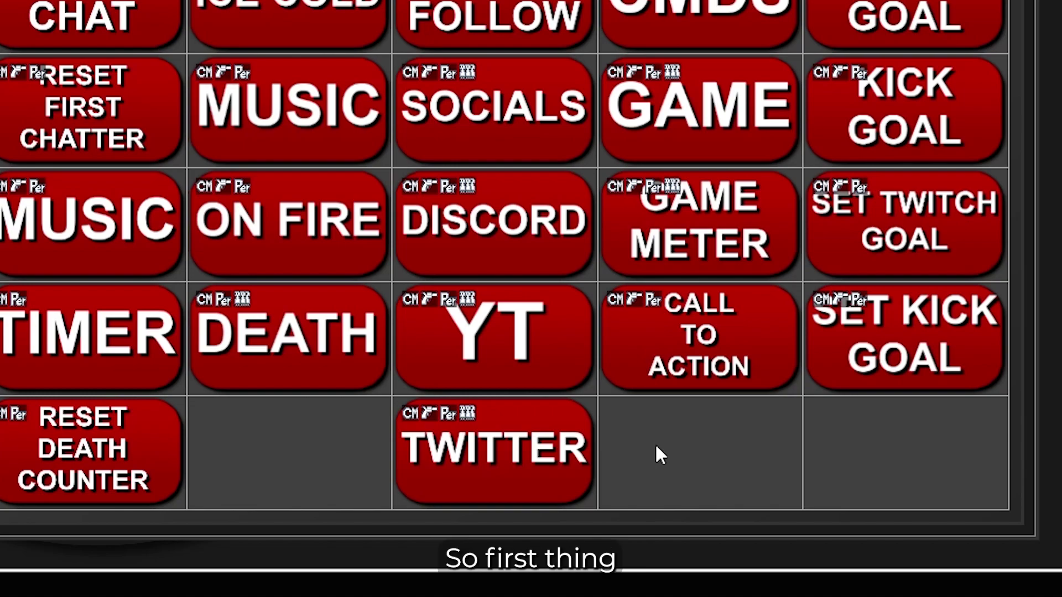
pyautogui.rightClick(656, 447)
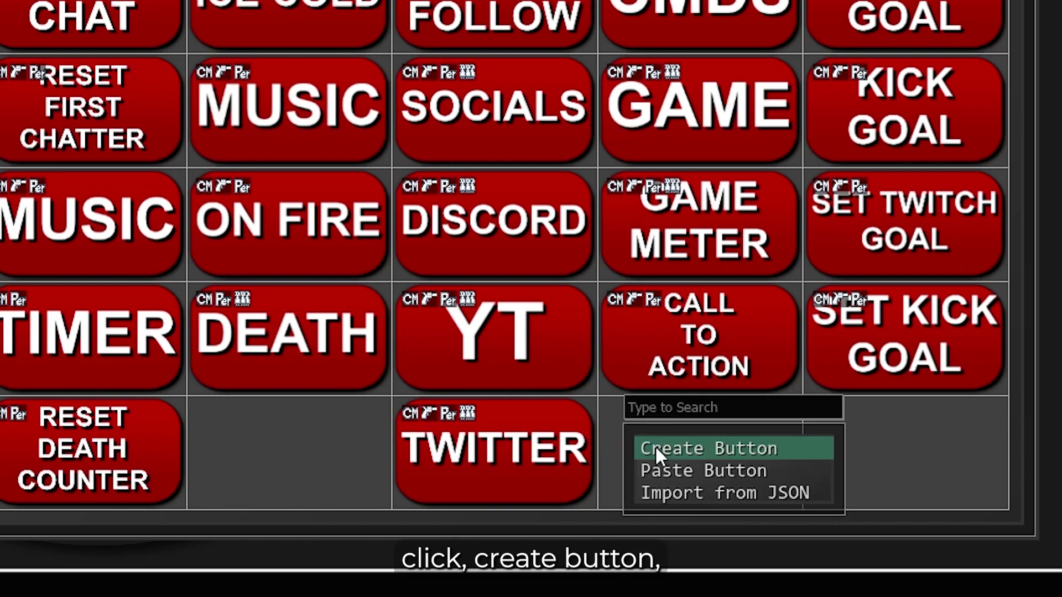
pyautogui.click(656, 447)
# - Label the new blank button SAMMI VOICE on two lines and save its appearance
pyautogui.rightClick(691, 446)
pyautogui.click(772, 334)
pyautogui.moveTo(374, 139); pyautogui.dragTo(512, 175)
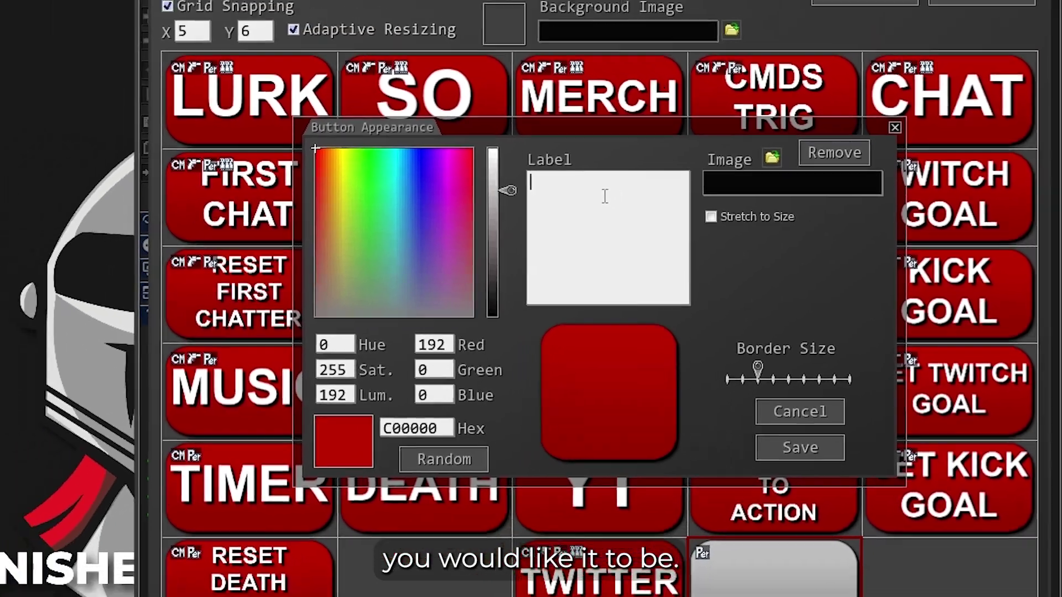
pyautogui.write('SAMMI')
pyautogui.press('Return')
pyautogui.write('VOICE')
pyautogui.moveTo(738, 226); pyautogui.dragTo(689, 214)
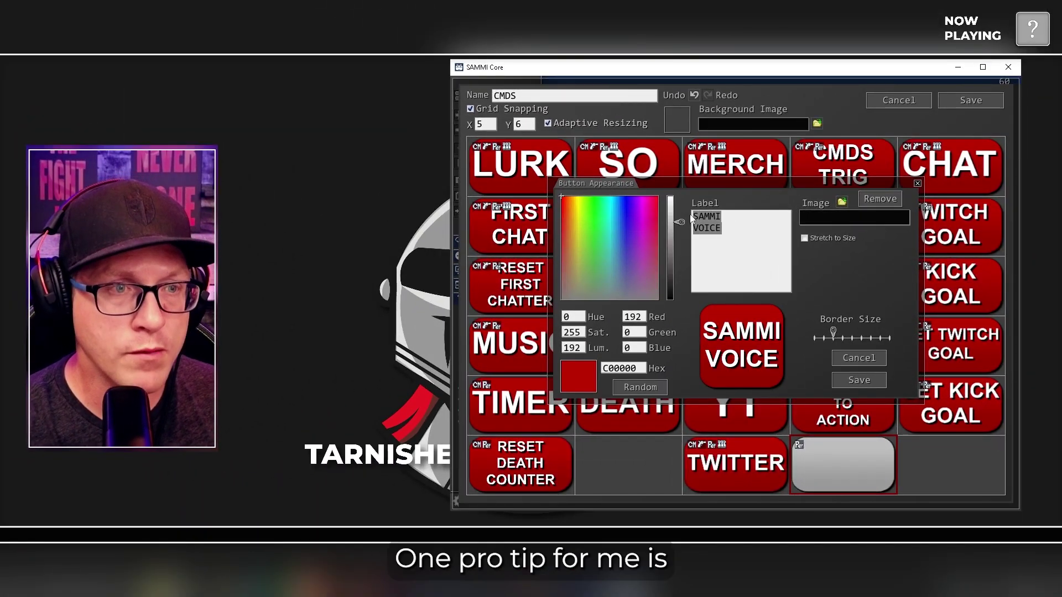
pyautogui.click(859, 380)
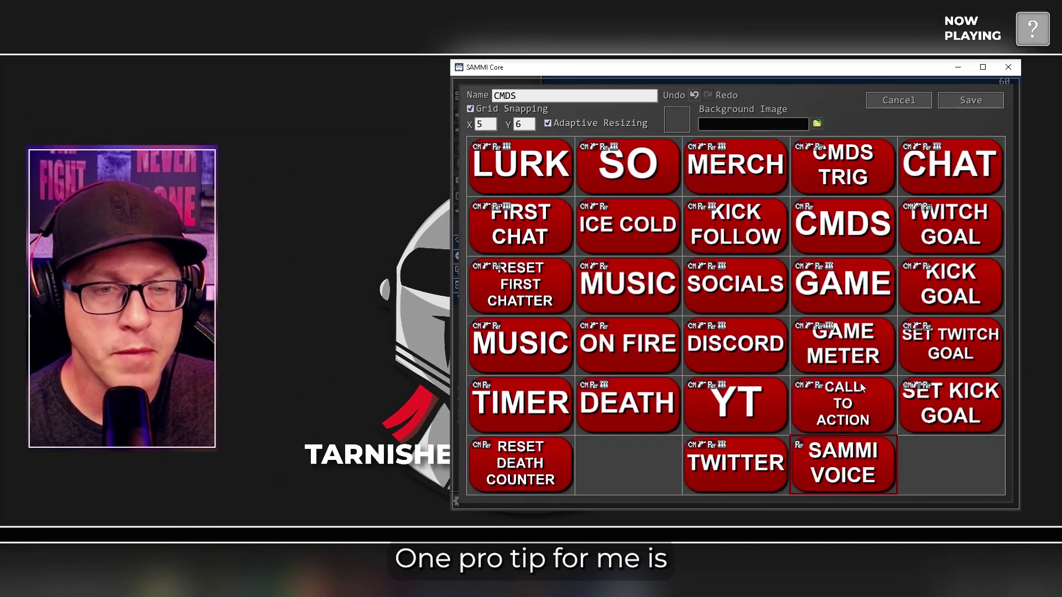
# - Set the SAMMI VOICE button's ID to SAMMIVOICE and save its settings
pyautogui.rightClick(855, 449)
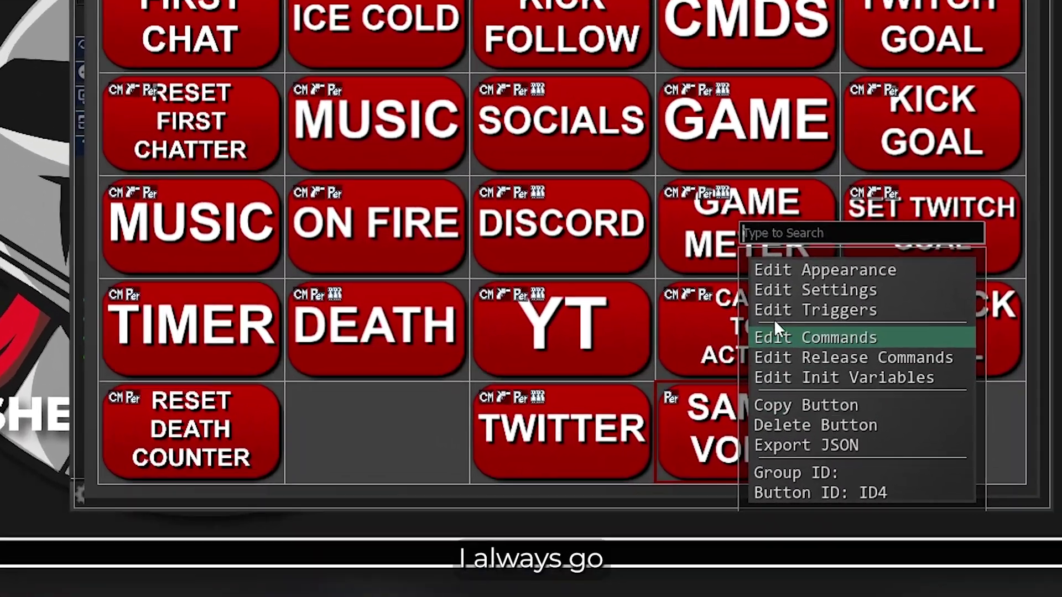
pyautogui.click(868, 387)
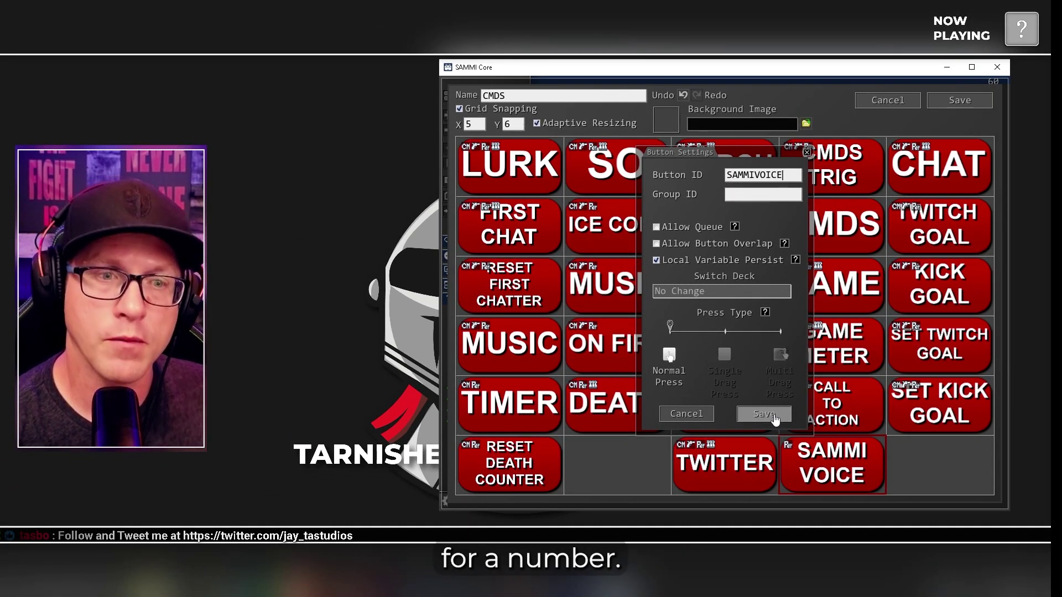
pyautogui.click(774, 415)
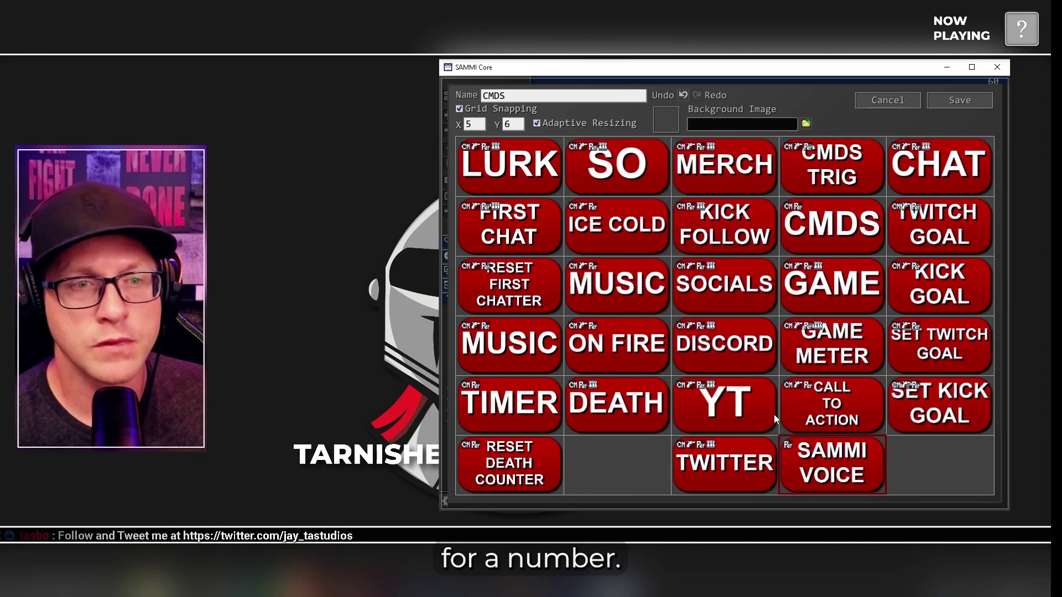
# - Add a SAMMI Voice trigger with the command TURN OFF VOICE to the SAMMI VOICE button
pyautogui.rightClick(845, 456)
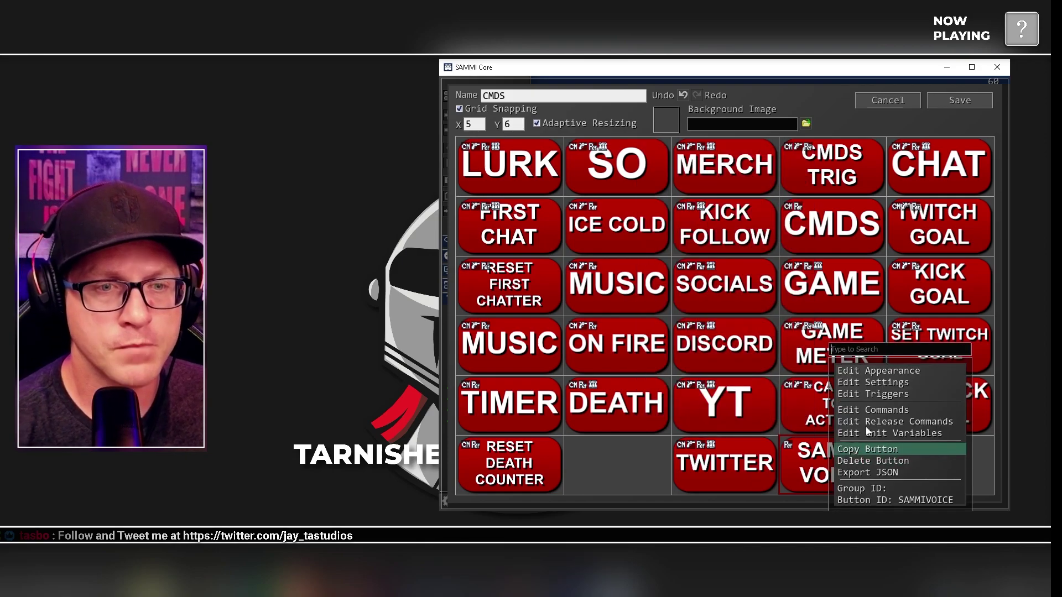
pyautogui.click(904, 392)
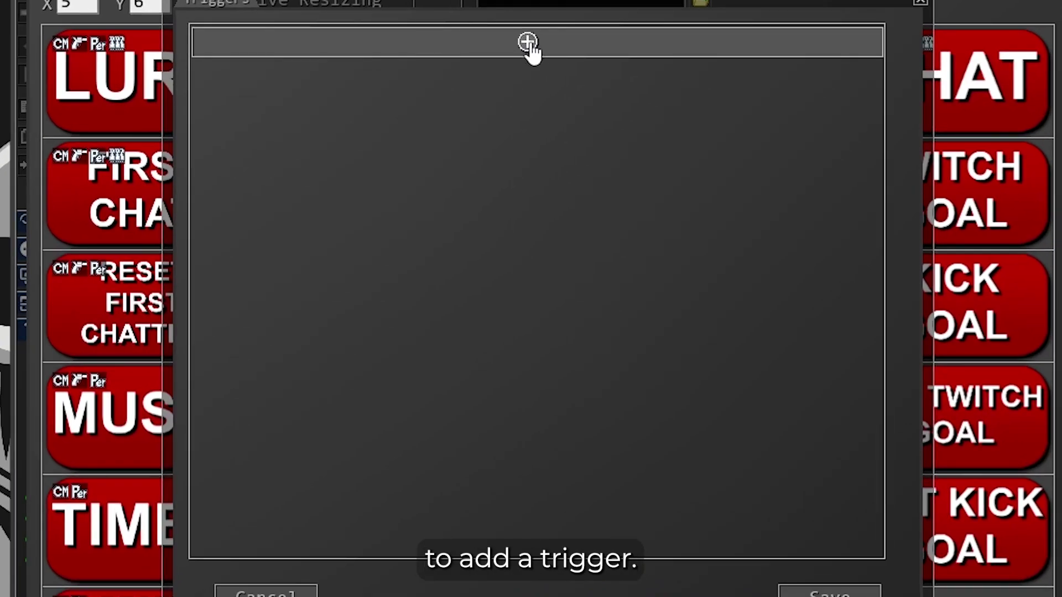
pyautogui.click(530, 42)
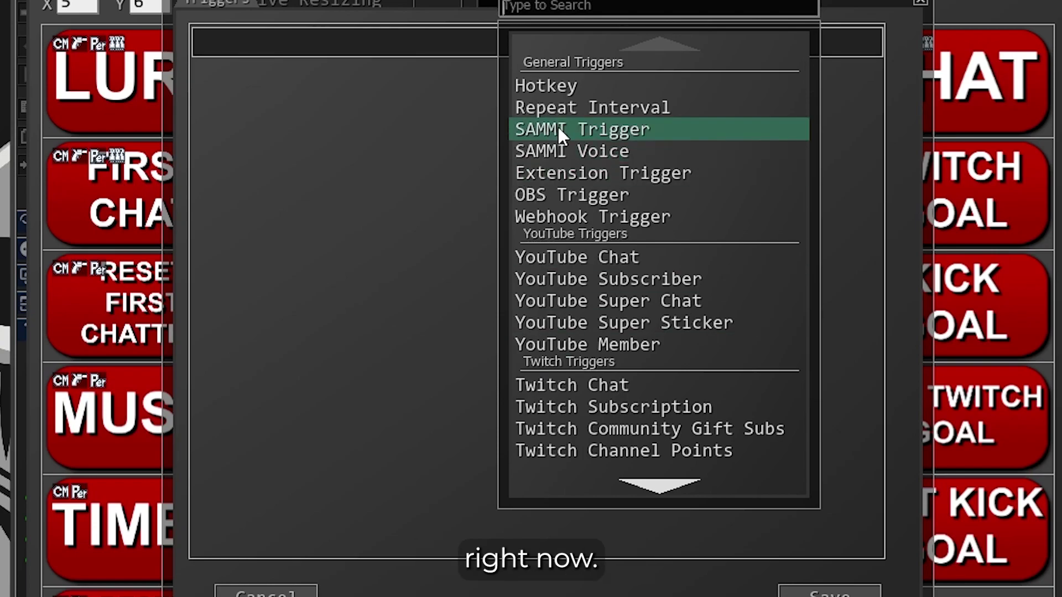
pyautogui.click(558, 151)
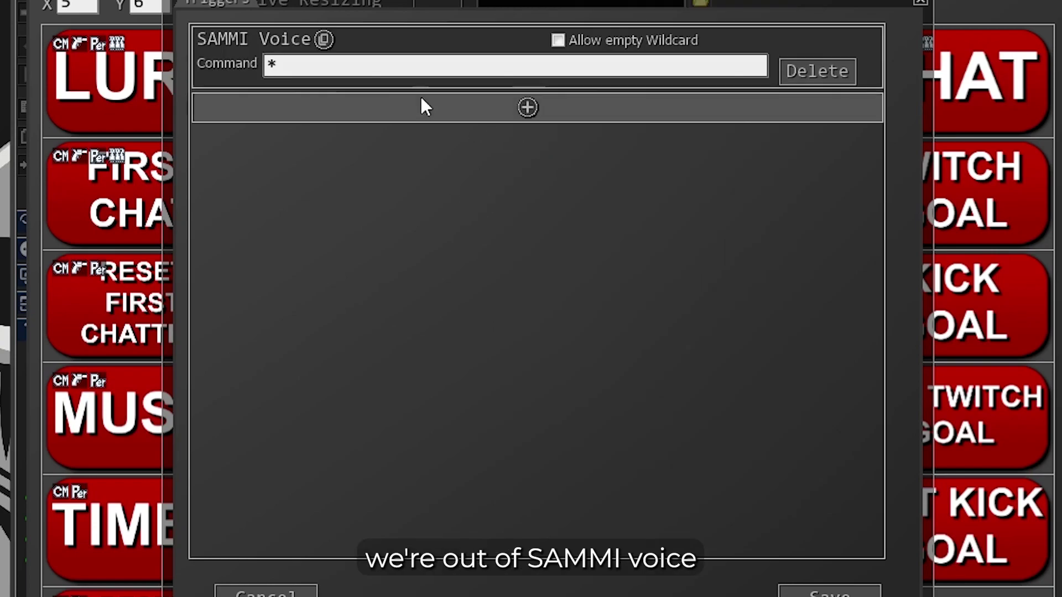
pyautogui.write('TUEN')
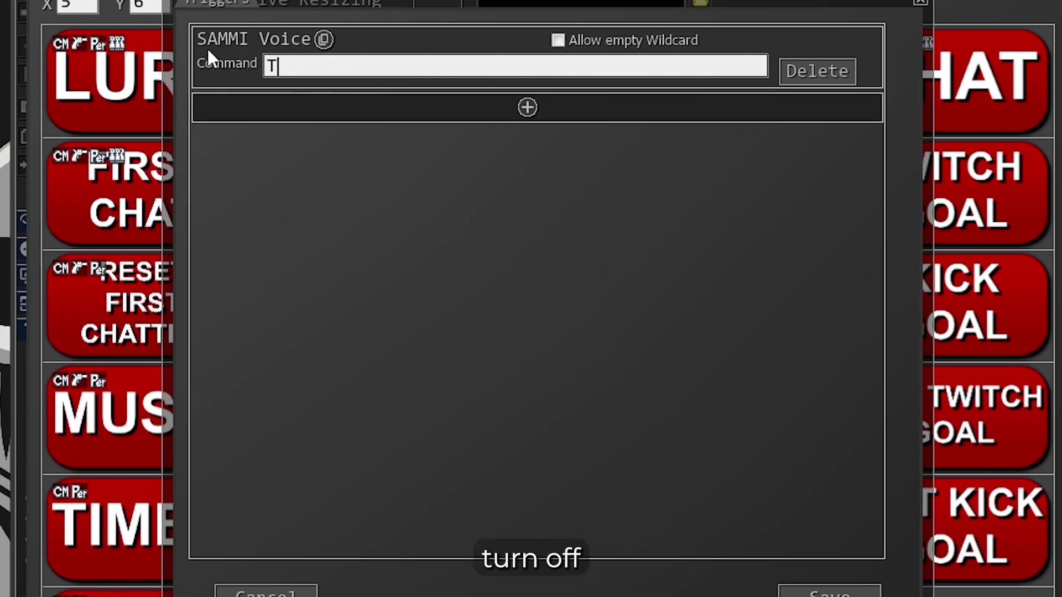
pyautogui.press('BackSpace')
pyautogui.press('BackSpace')
pyautogui.write('RN OFF VOICE')
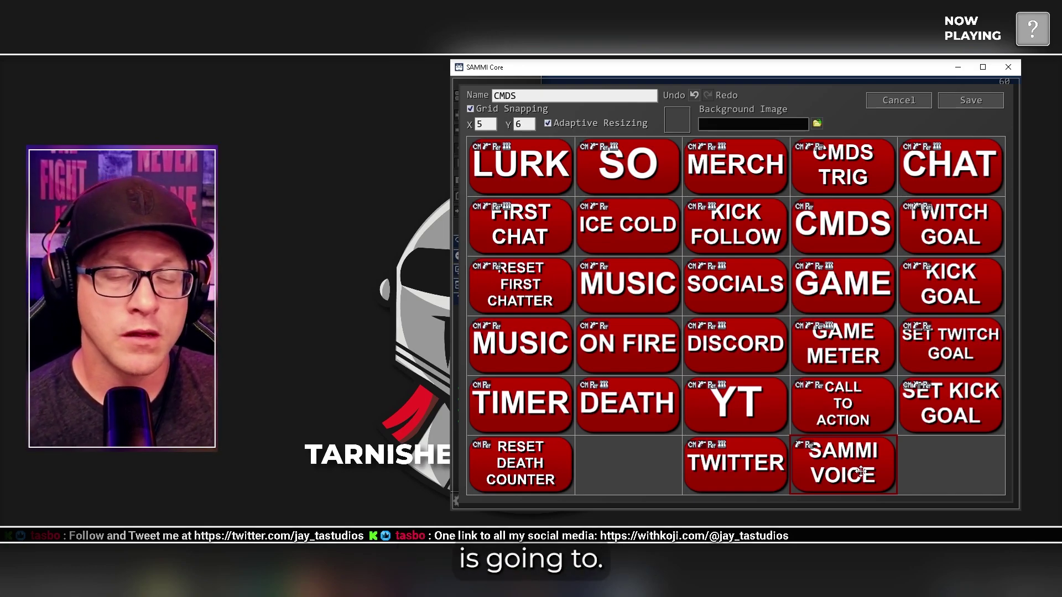
# - Add the Voice: Toggle Status command to the SAMMI VOICE button, and save both the button and the deck
pyautogui.rightClick(861, 471)
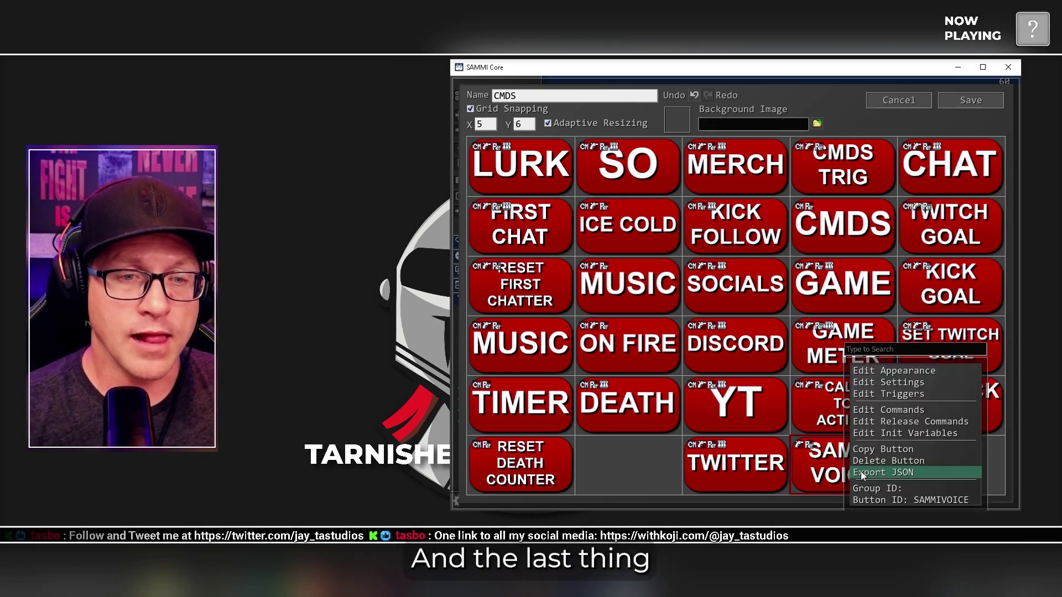
pyautogui.click(884, 409)
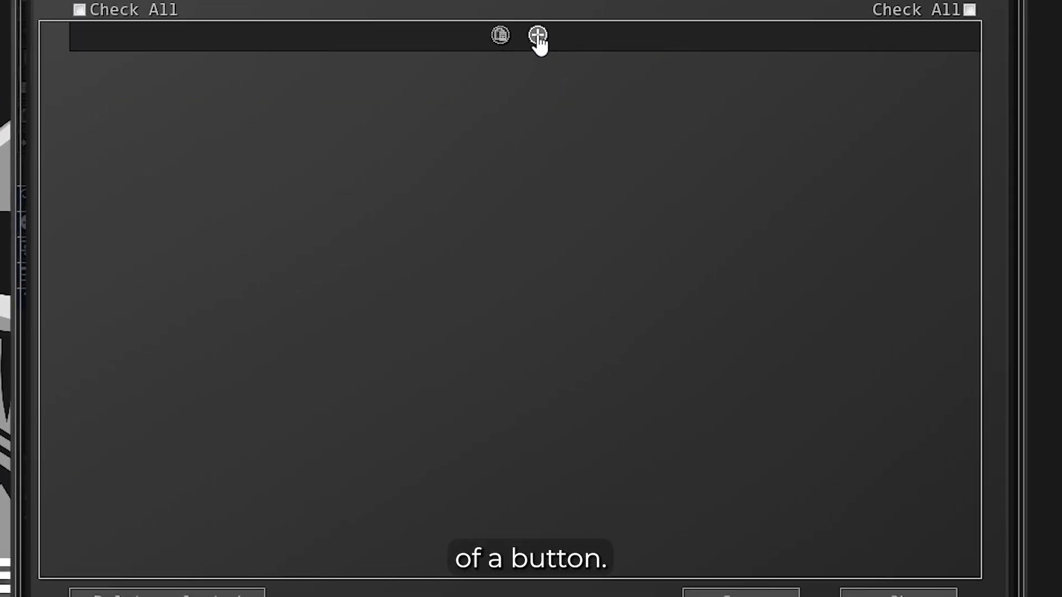
pyautogui.click(537, 36)
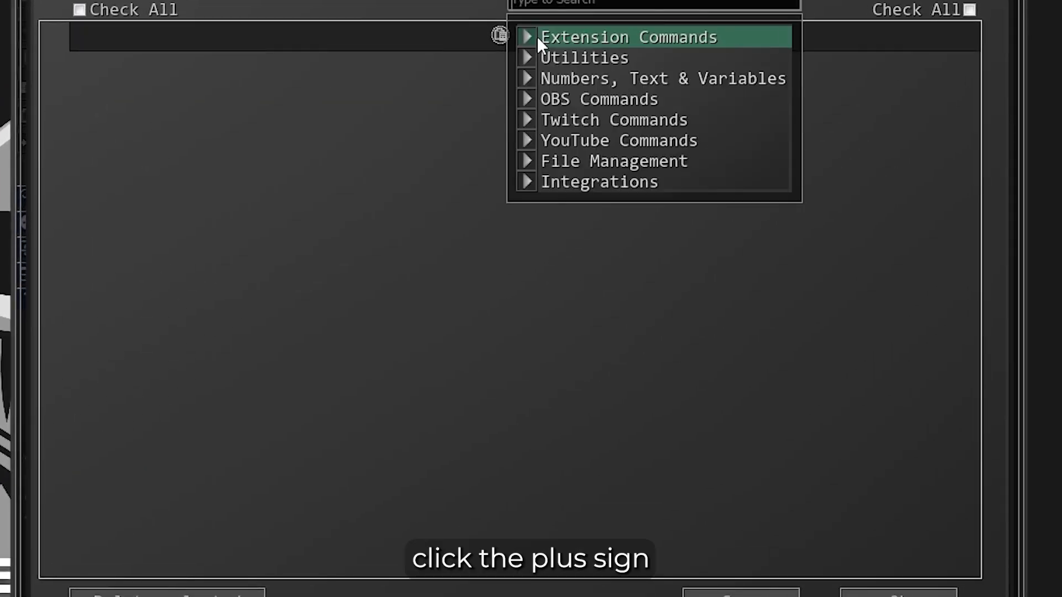
pyautogui.write('voice')
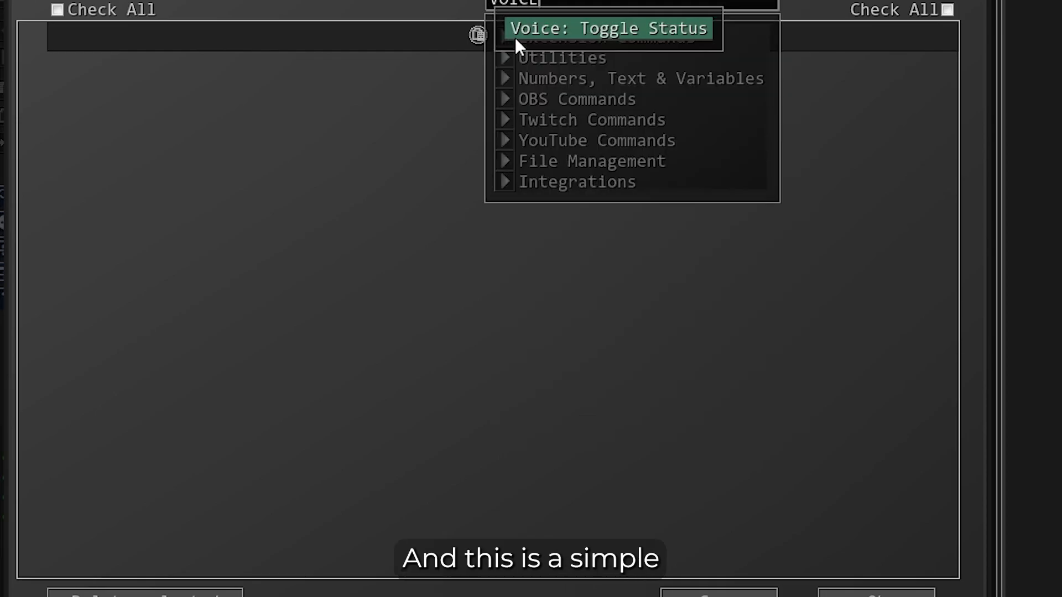
pyautogui.click(571, 34)
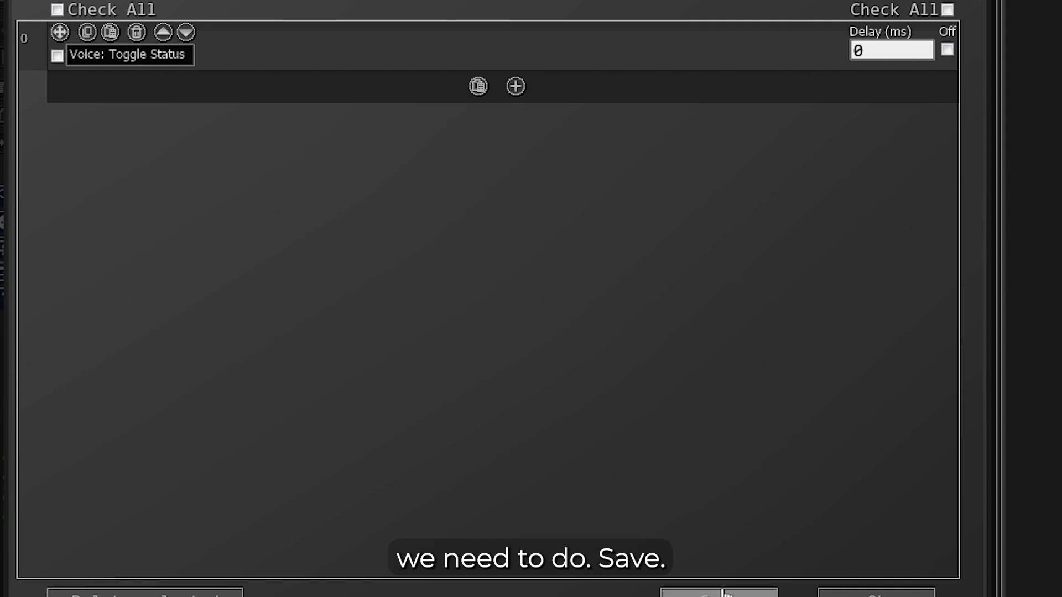
pyautogui.click(876, 595)
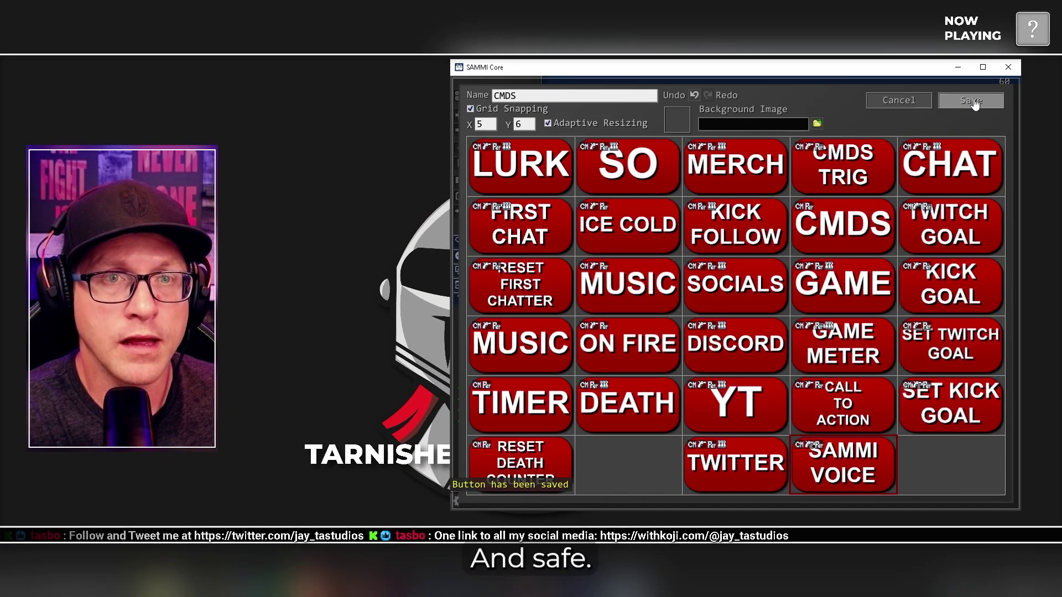
pyautogui.click(973, 102)
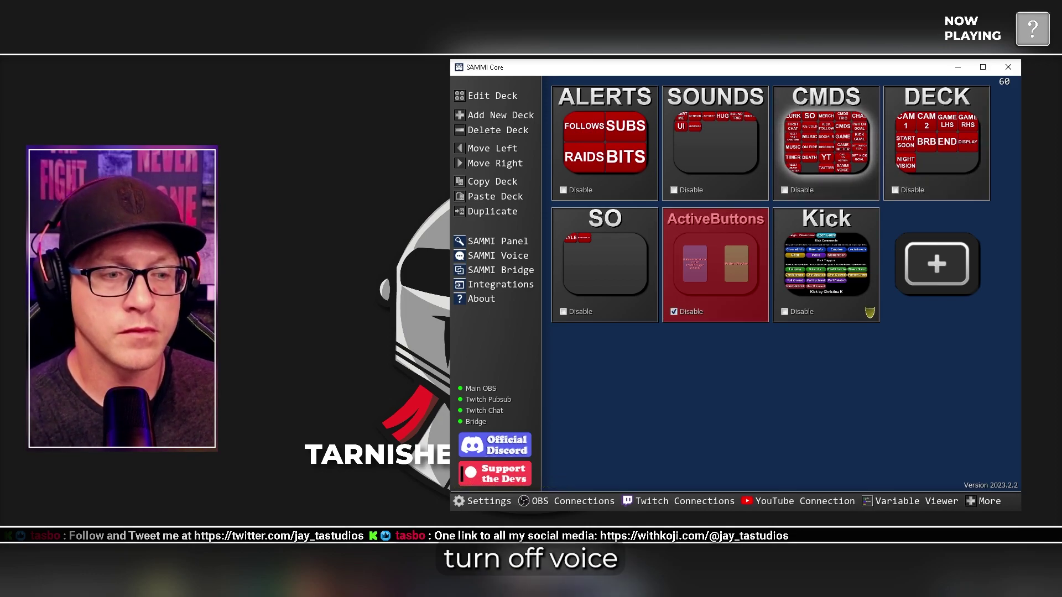
# - Reopen the SAMMI Voice window to check its trigger list and listening status
pyautogui.click(498, 256)
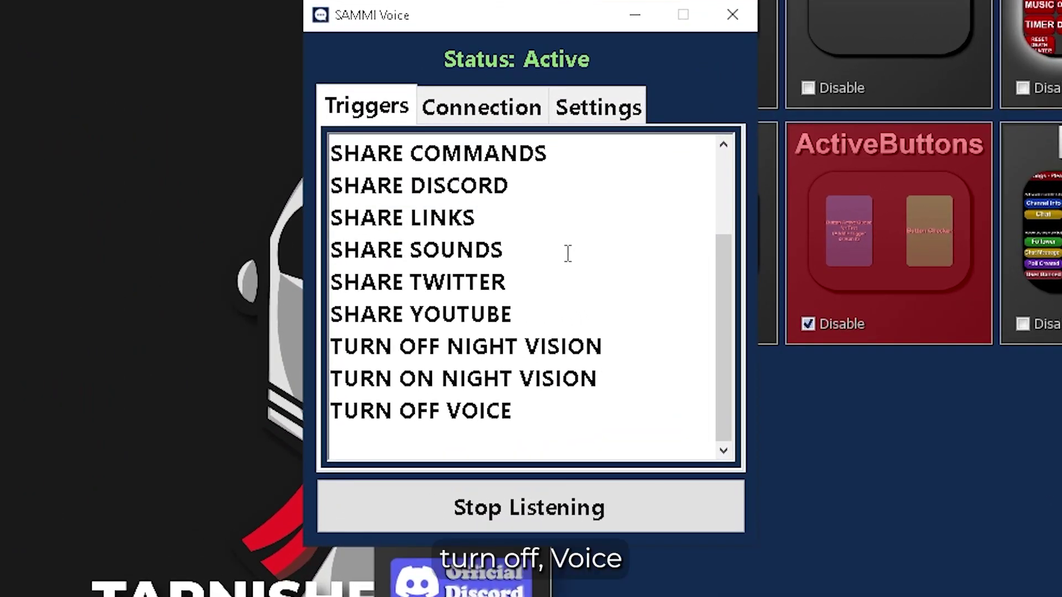